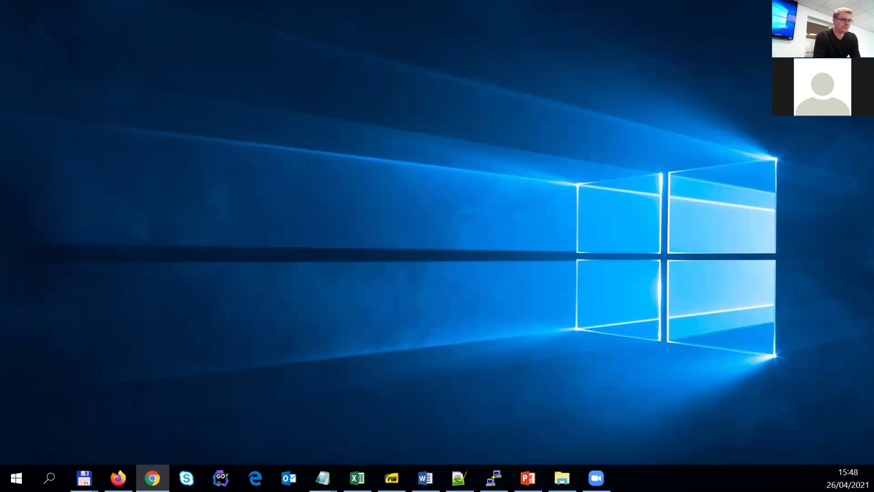
# - Switch to the PuTTY session on docker-demo-host and restore its maximized window to a smaller size
pyautogui.click(494, 478)
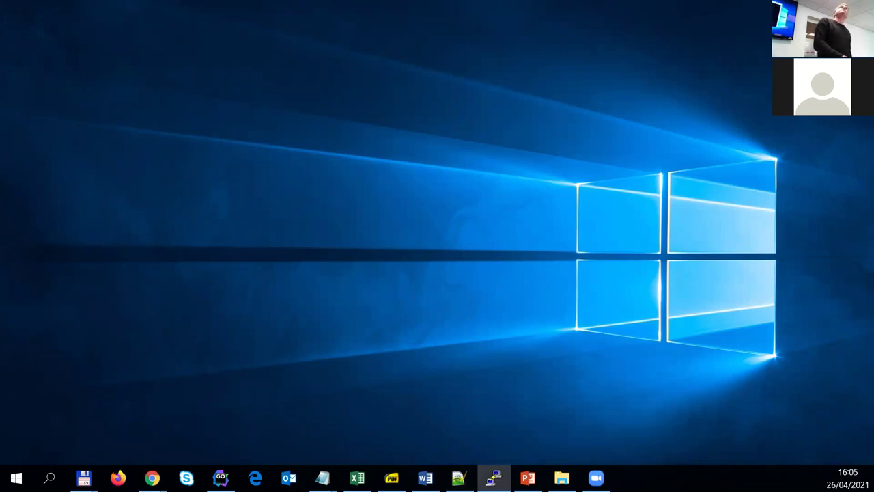
pyautogui.click(493, 477)
pyautogui.doubleClick(414, 108)
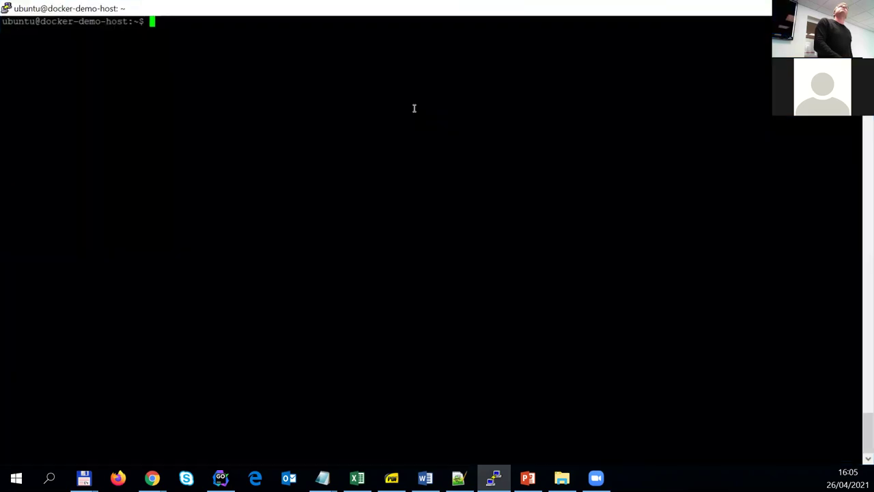
pyautogui.doubleClick(93, 7)
pyautogui.rightClick(475, 172)
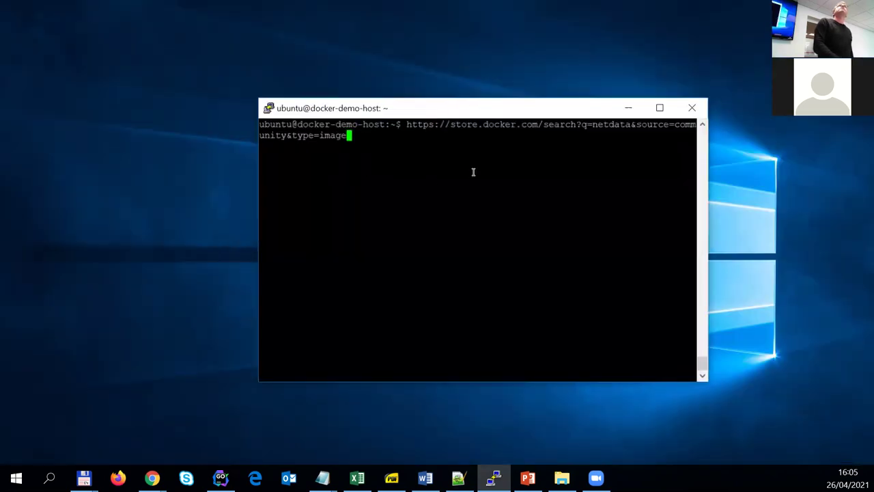
pyautogui.press('Up')
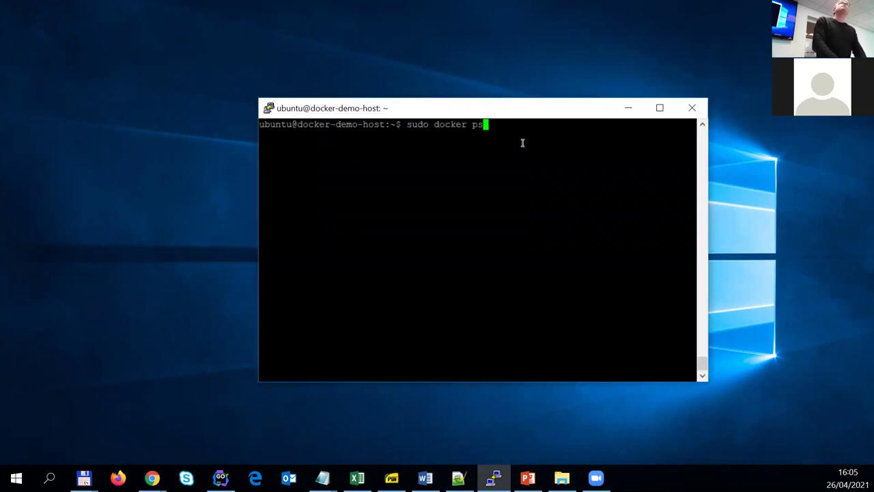
pyautogui.press('BackSpace')
pyautogui.press('BackSpace')
pyautogui.press('BackSpace')
pyautogui.press('BackSpace')
pyautogui.press('BackSpace')
pyautogui.press('BackSpace')
pyautogui.press('BackSpace')
pyautogui.press('BackSpace')
pyautogui.press('BackSpace')
pyautogui.press('BackSpace')
pyautogui.press('BackSpace')
pyautogui.press('BackSpace')
pyautogui.press('BackSpace')
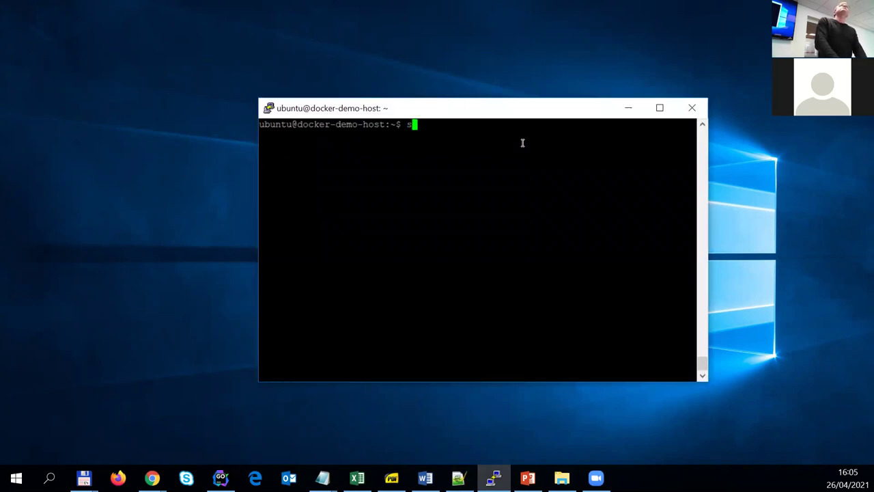
pyautogui.press('BackSpace')
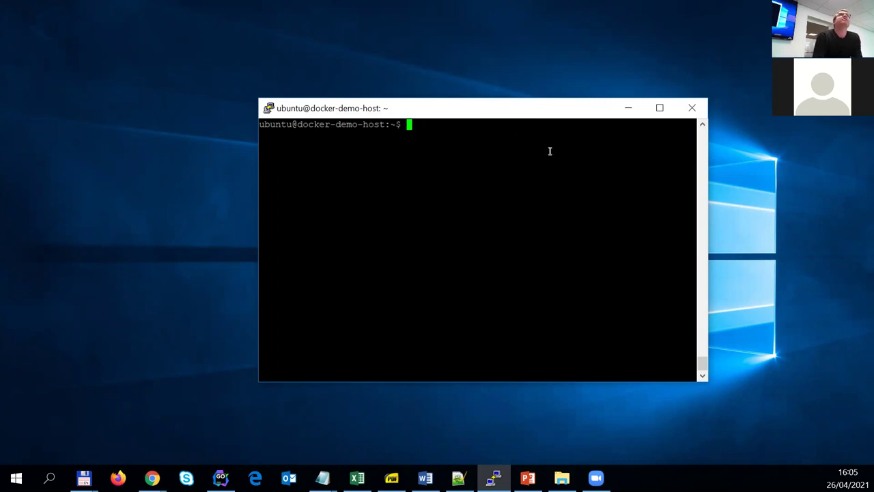
# - Enlarge the terminal font in the session settings and list the local Docker images with sudo docker images
pyautogui.rightClick(521, 115)
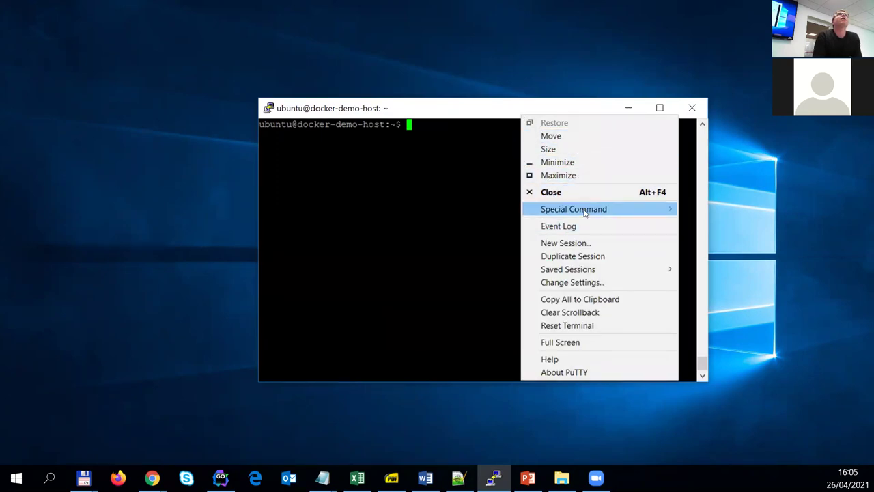
pyautogui.click(592, 283)
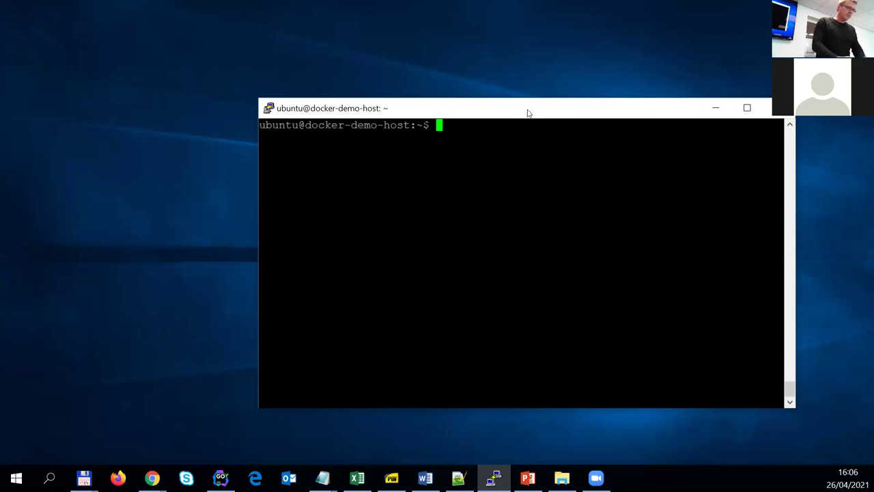
pyautogui.write('sudo ')
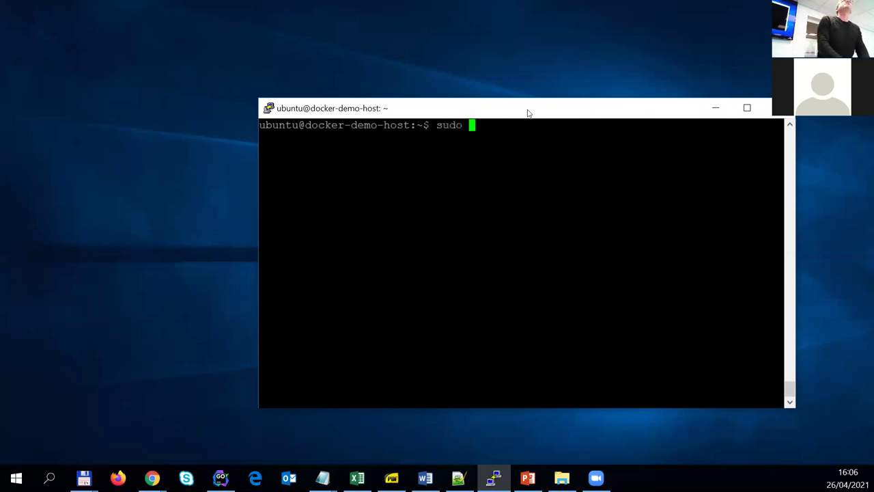
pyautogui.write('docker images')
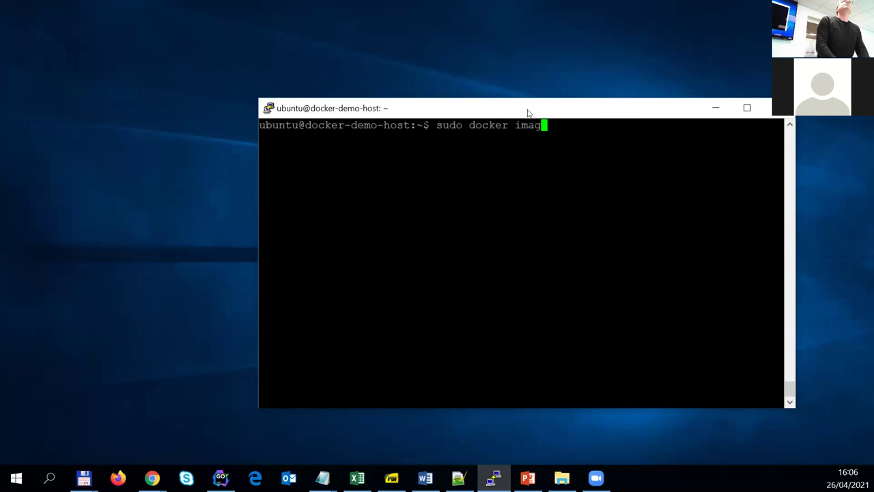
pyautogui.press('Return')
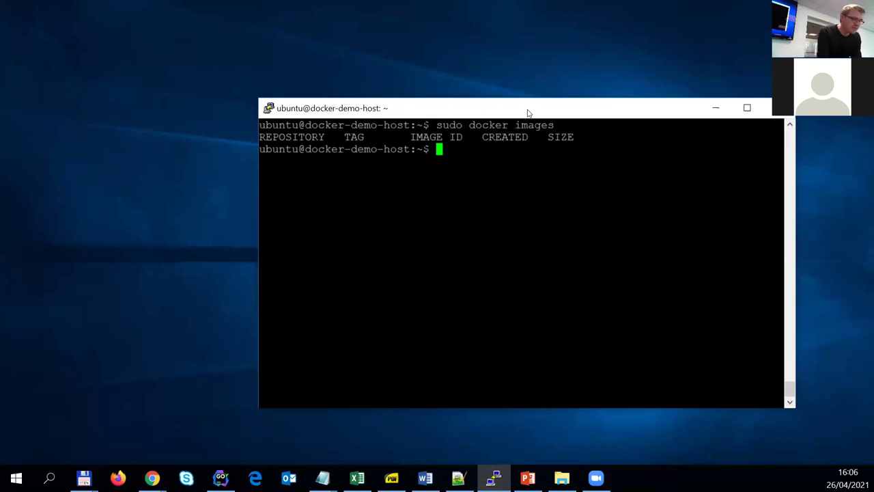
# - List the running containers with sudo docker ps, and all containers with sudo docker ps -a
pyautogui.write('sudo ')
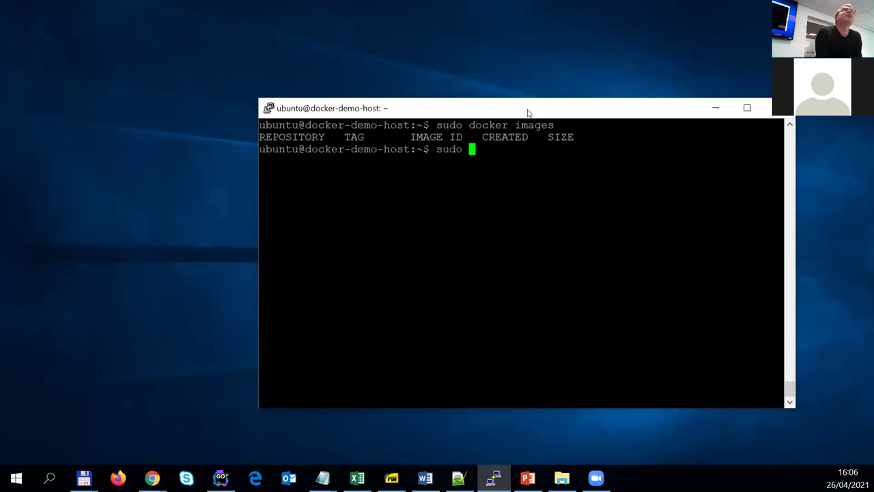
pyautogui.write('docker ps')
pyautogui.press('Return')
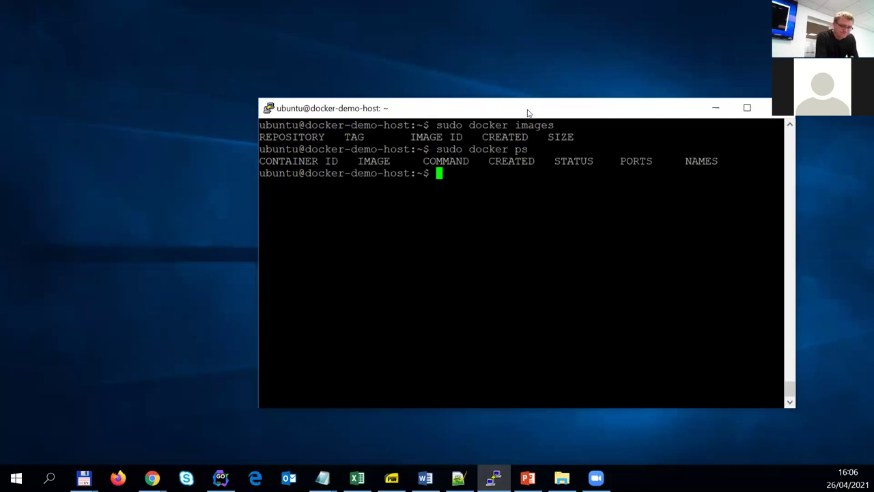
pyautogui.press('Up')
pyautogui.write('-')
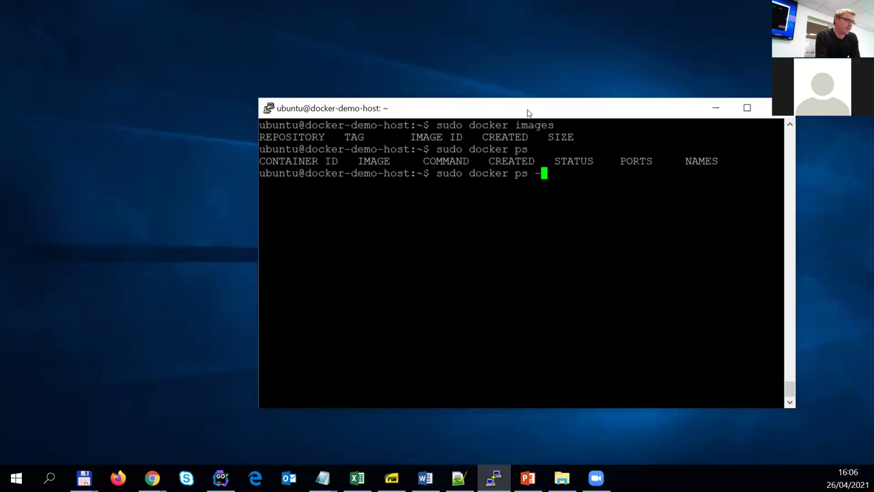
pyautogui.write('a')
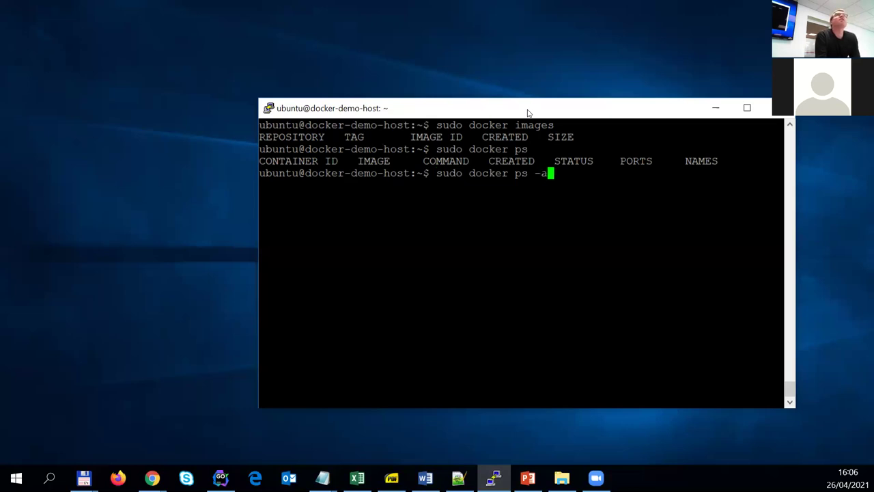
pyautogui.press('Return')
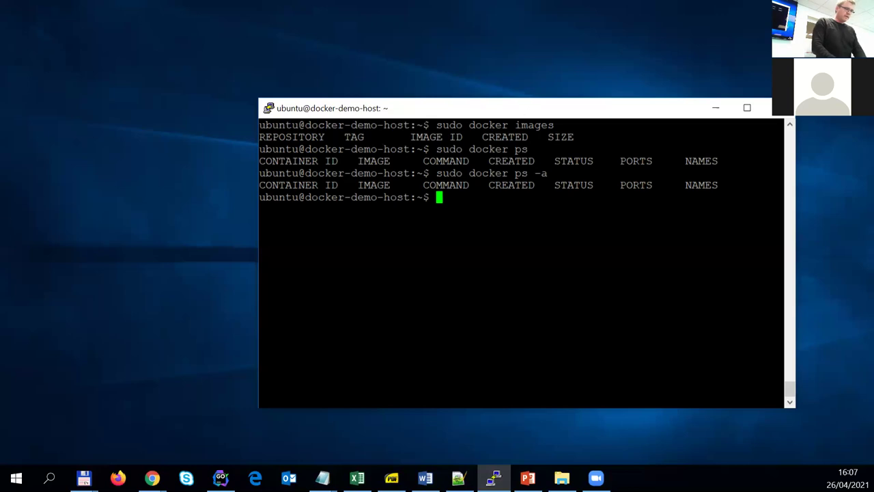
# - Run titpetric/netdata detached with sudo docker run, adding SYS_PTRACE, mounting /proc and /sys read-only under /host, and mapping port 19999:19999
pyautogui.hotkey('alt', 'Tab')
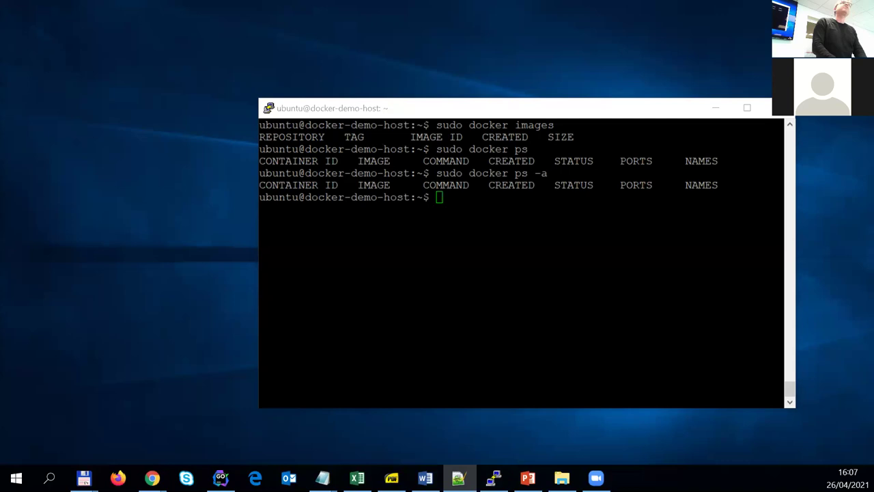
pyautogui.click(472, 211)
pyautogui.write('sudo')
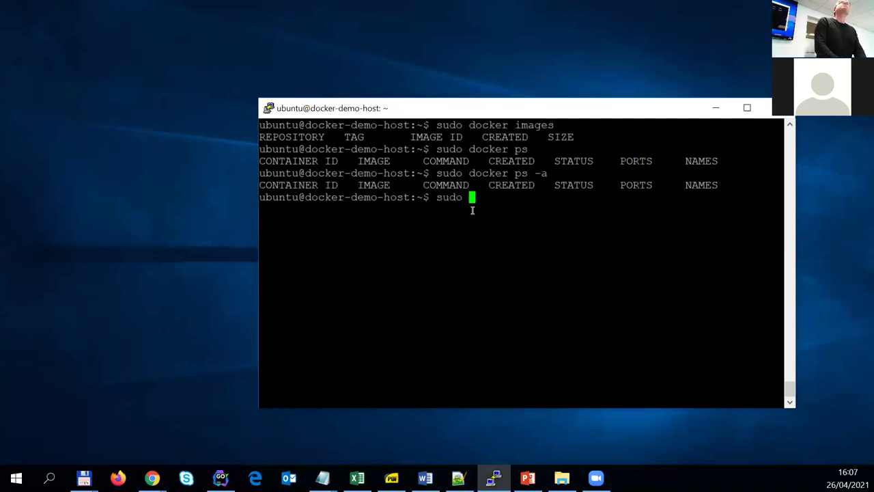
pyautogui.rightClick(489, 210)
pyautogui.press('Return')
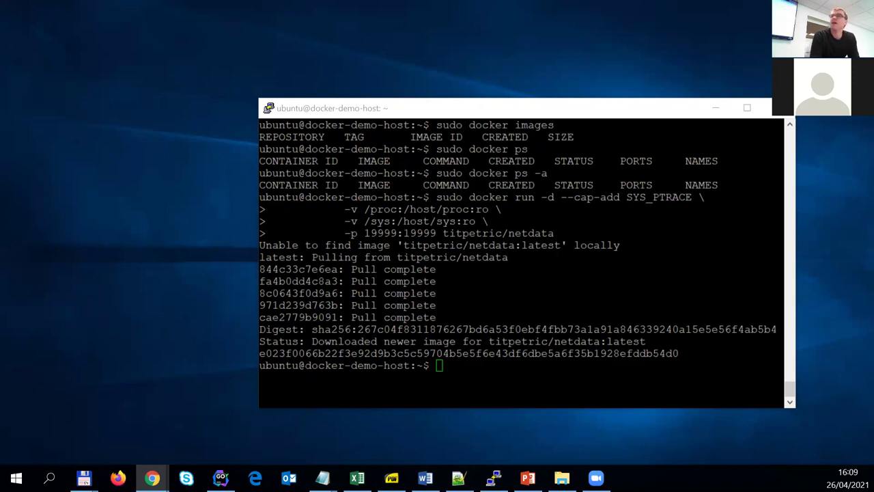
# - Switch to the OpenStack dashboard in Chrome and create a security group named Netdata
pyautogui.hotkey('alt', 'Tab')
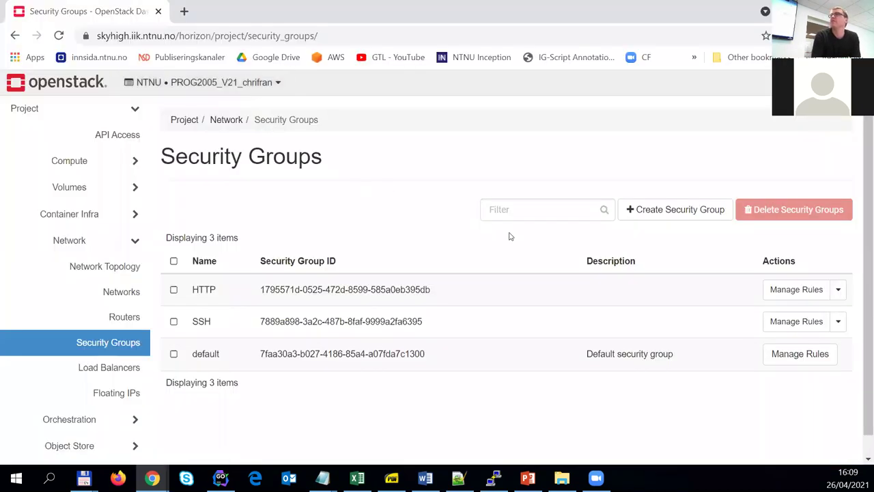
pyautogui.click(683, 209)
pyautogui.write('Netdata')
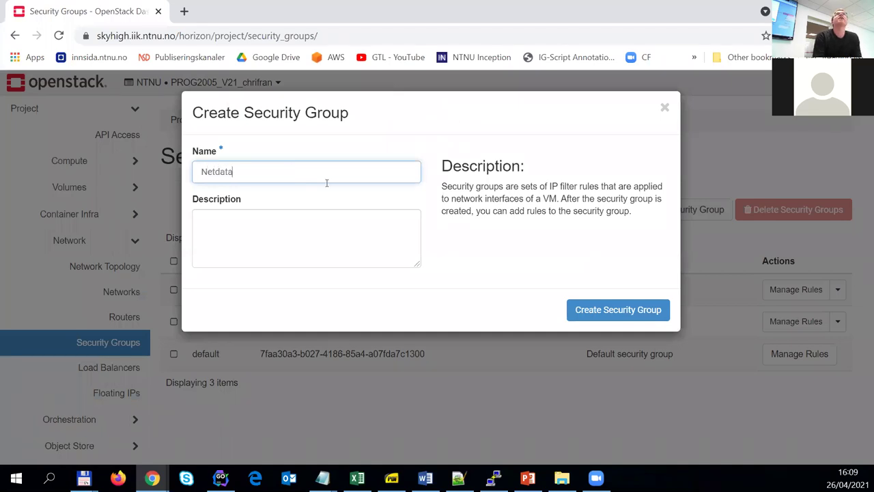
pyautogui.click(621, 310)
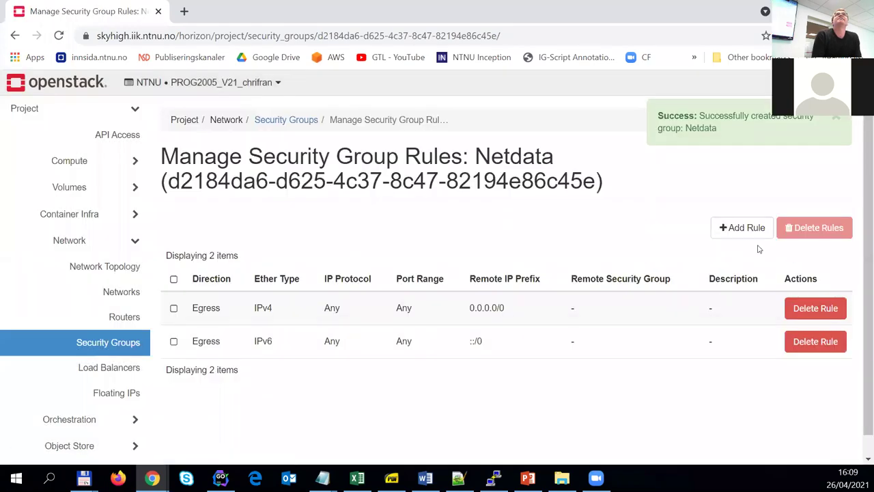
# - Add a custom TCP ingress rule to the Netdata security group for port 19999 from CIDR 0.0.0.0/0
pyautogui.click(740, 229)
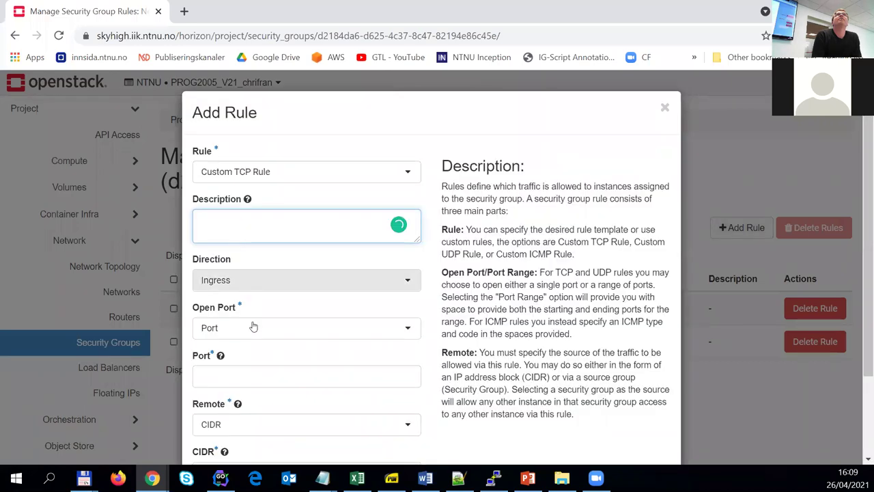
pyautogui.click(357, 376)
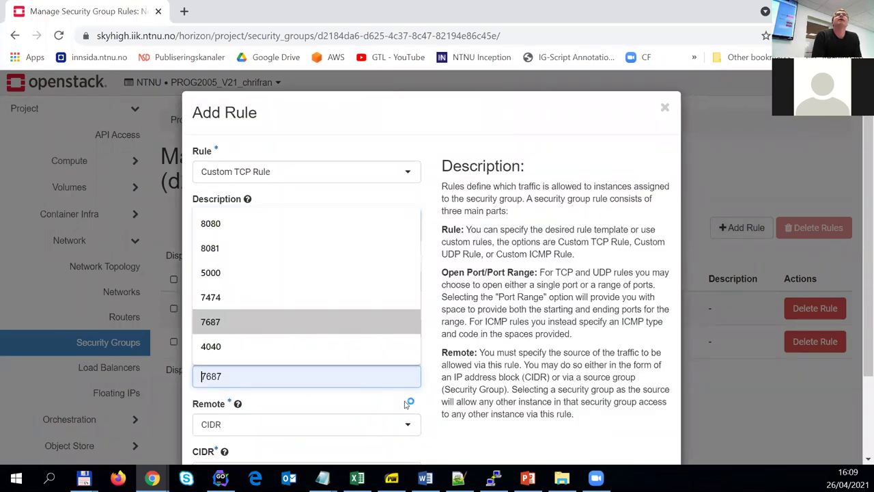
pyautogui.press('Escape')
pyautogui.click(387, 329)
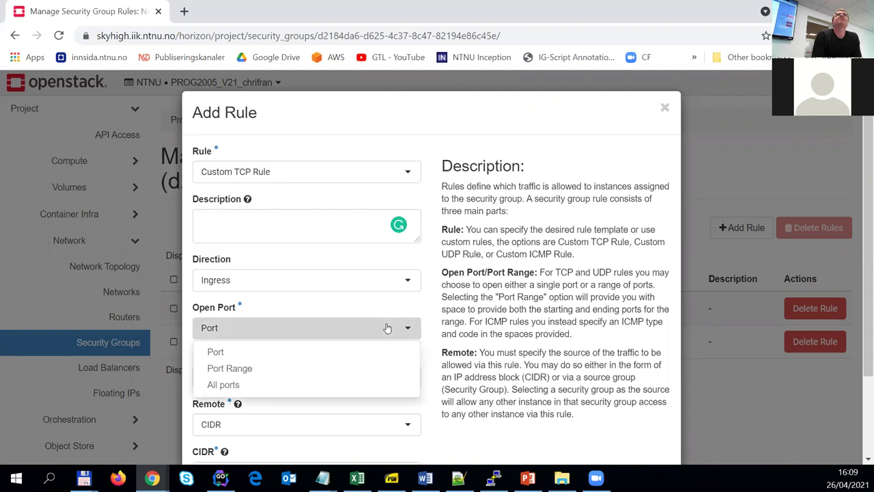
pyautogui.click(346, 349)
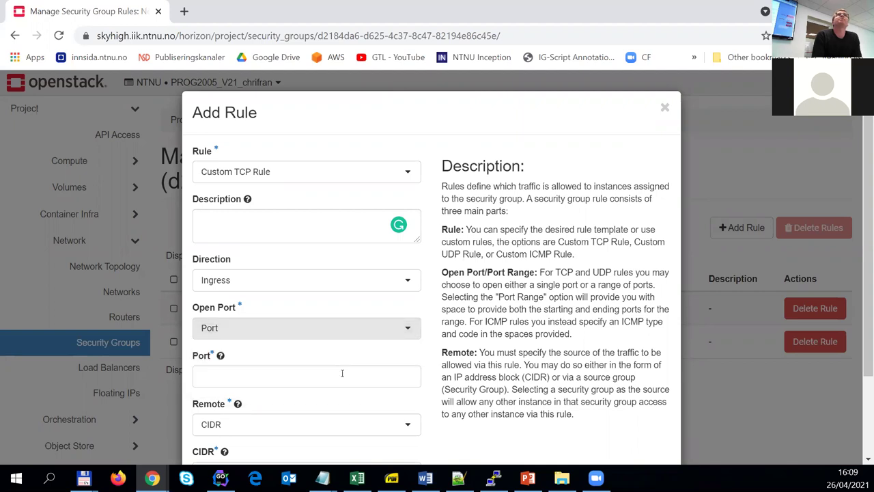
pyautogui.click(342, 373)
pyautogui.write('19999')
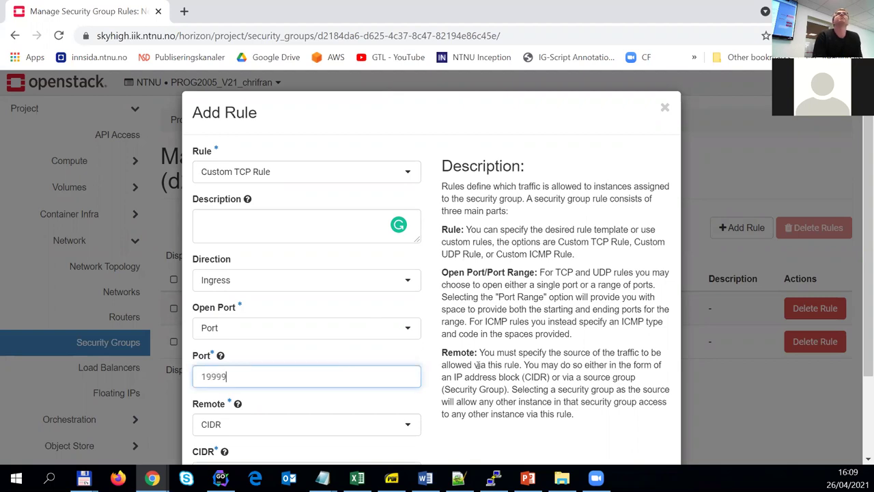
pyautogui.scroll(-2, 485, 369)
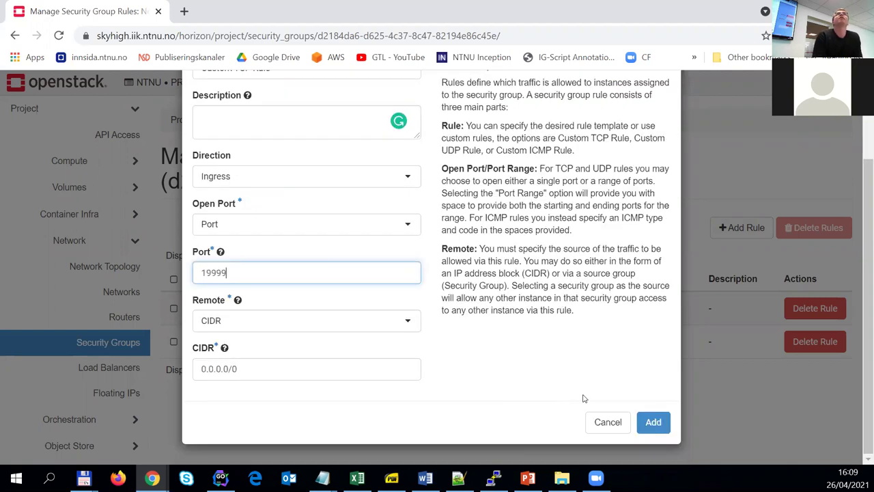
pyautogui.click(656, 422)
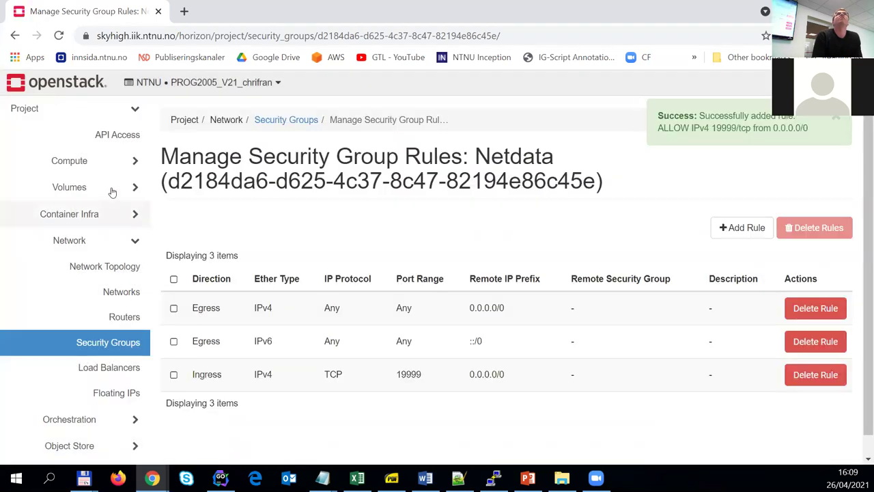
# - Add the Netdata security group to the Docker-Demo-Host instance and save the change
pyautogui.click(132, 162)
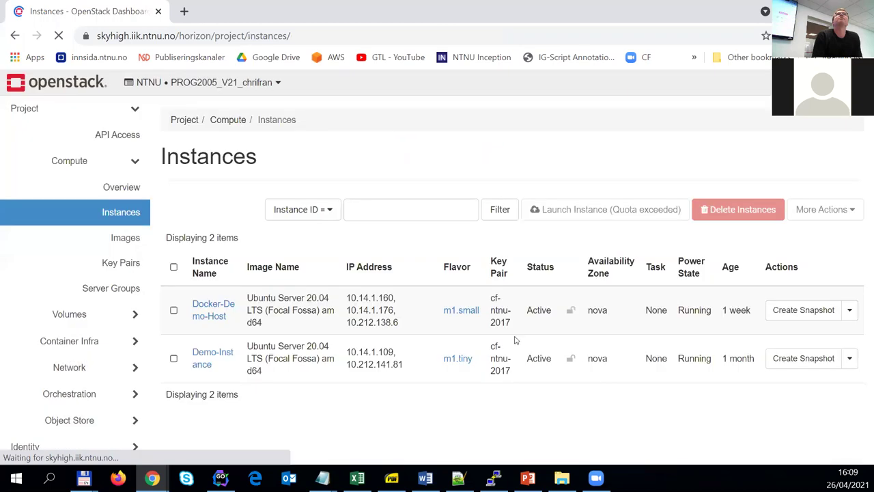
pyautogui.click(850, 310)
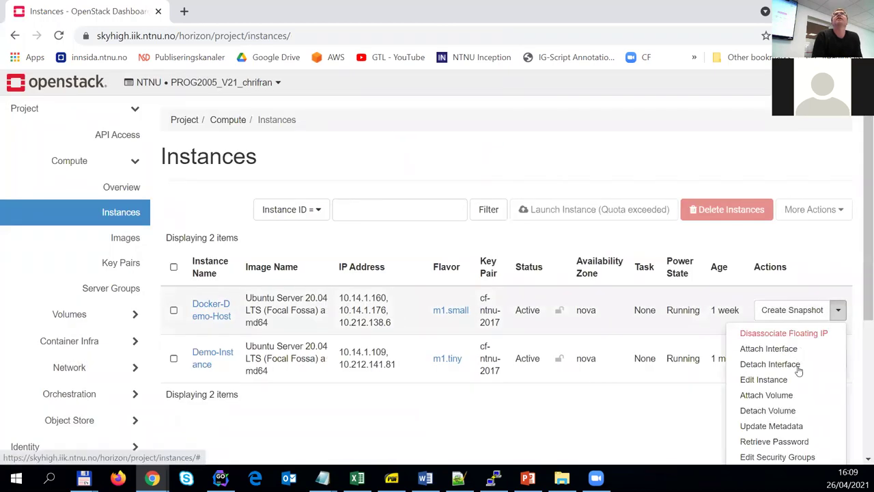
pyautogui.scroll(-2, 796, 369)
pyautogui.scroll(-1, 789, 304)
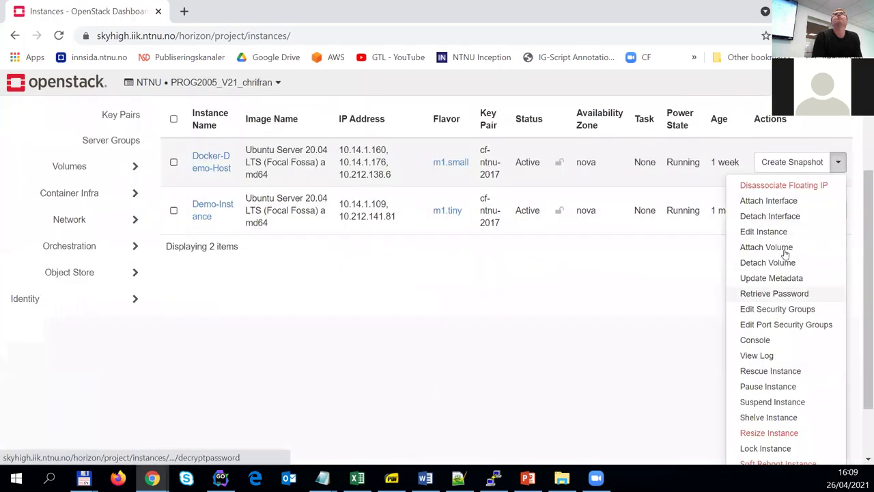
pyautogui.click(784, 311)
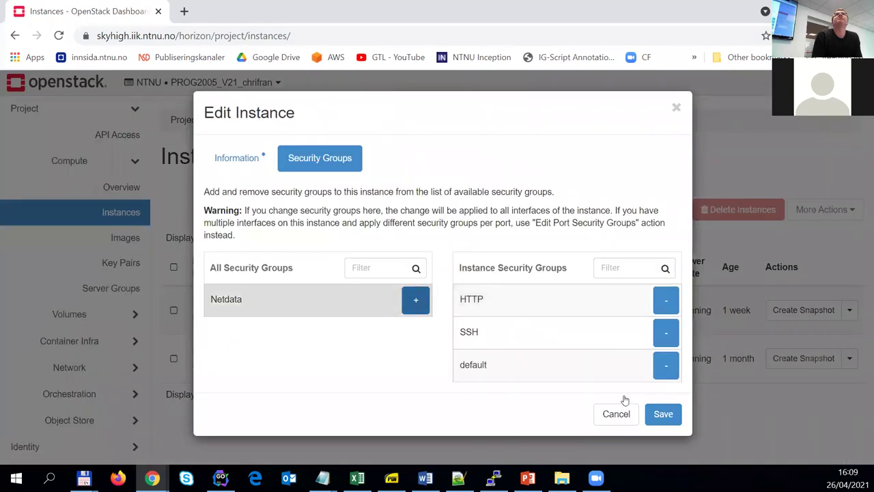
pyautogui.click(662, 418)
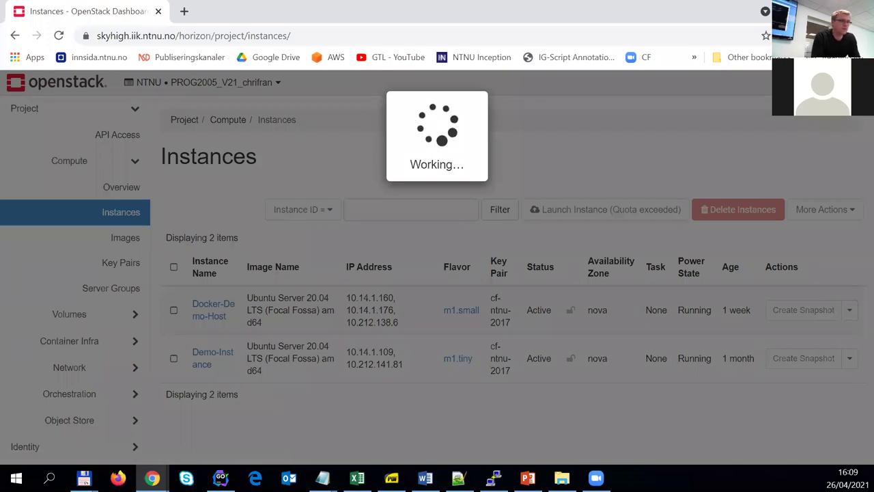
# - Switch to the unreachable page, reload 10.212.138.6:19999, and look through the section list of the Netdata dashboard
pyautogui.hotkey('alt', 'Tab')
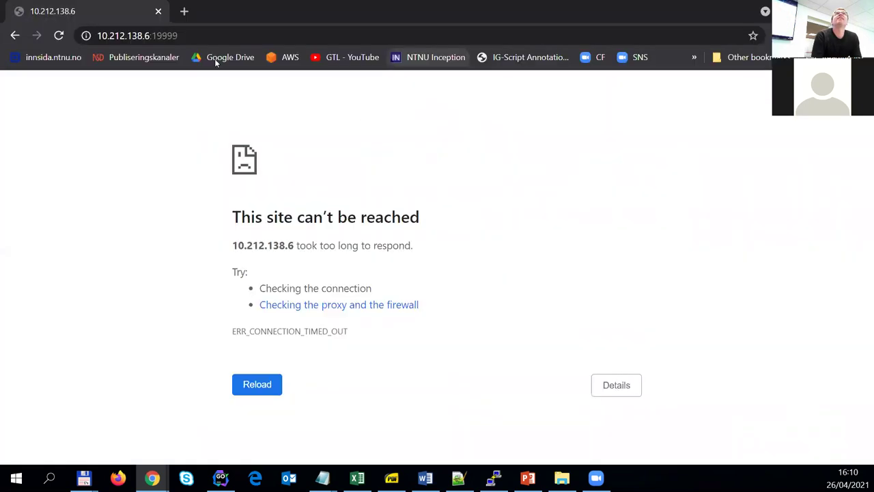
pyautogui.click(115, 36)
pyautogui.press('Return')
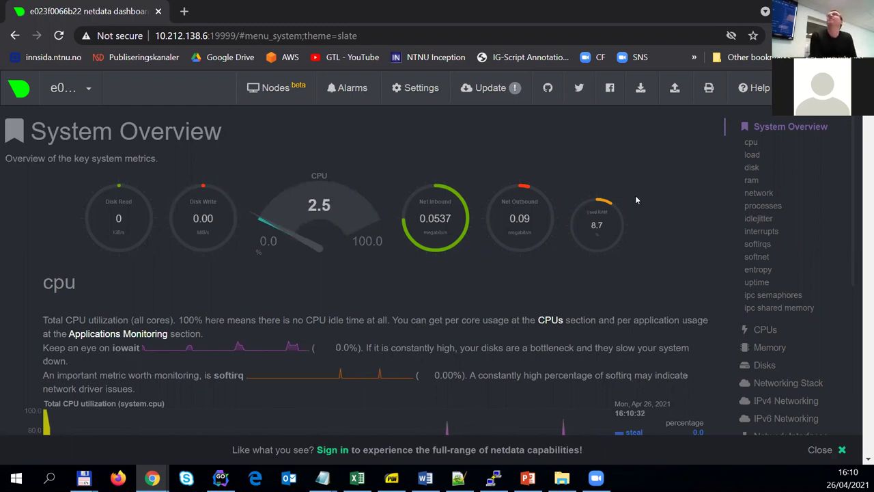
pyautogui.scroll(-4, 715, 296)
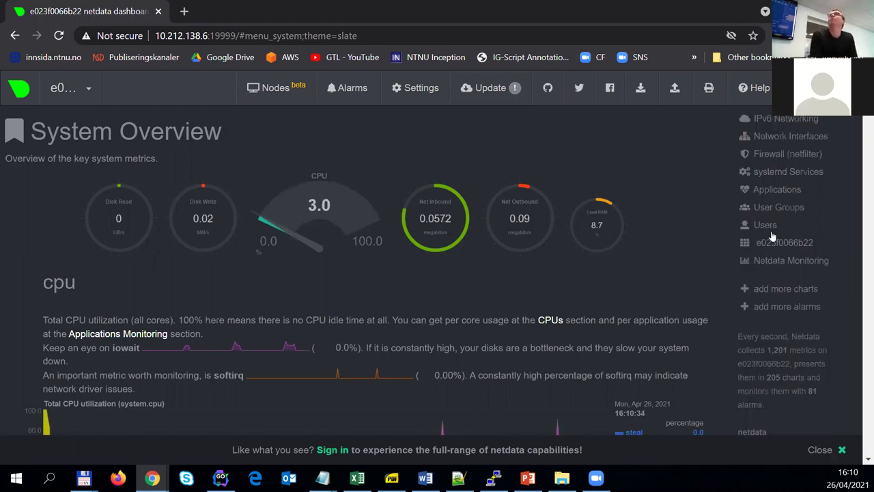
pyautogui.scroll(1, 777, 196)
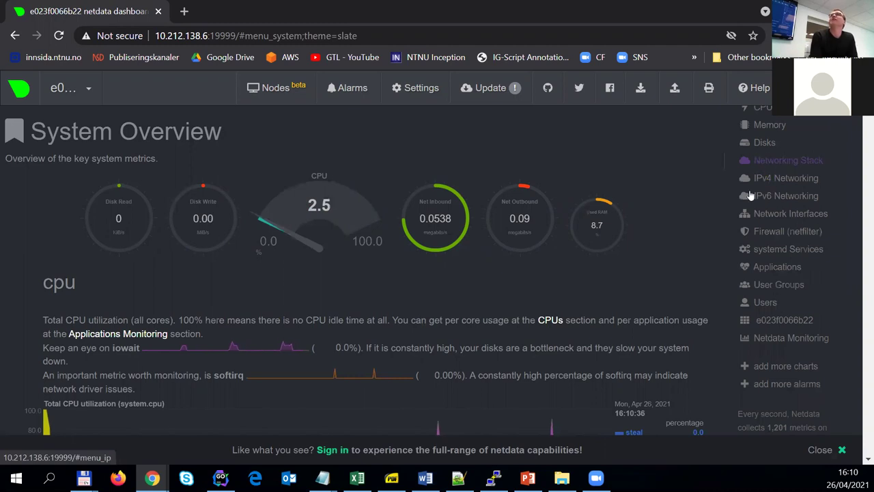
pyautogui.scroll(2, 750, 196)
pyautogui.scroll(2, 750, 196)
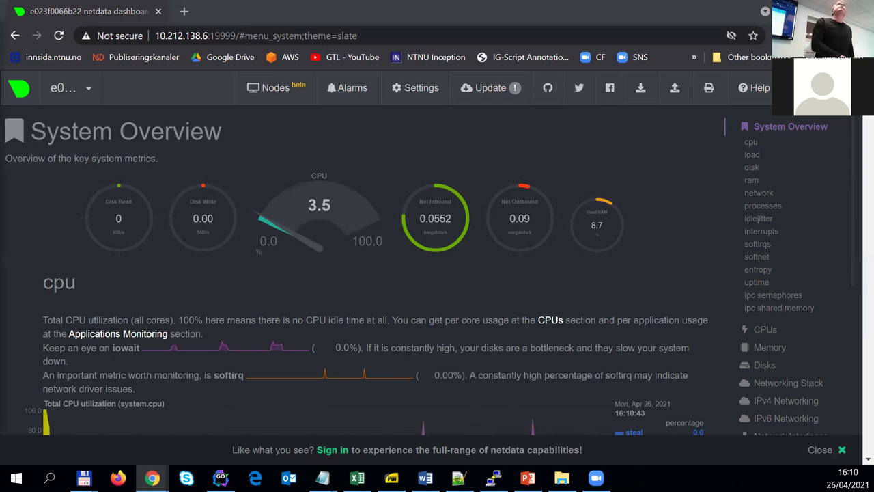
# - Switch to the Docker Hub page for netdata/netdata, search for nginx, and clear the search
pyautogui.hotkey('alt', 'Tab')
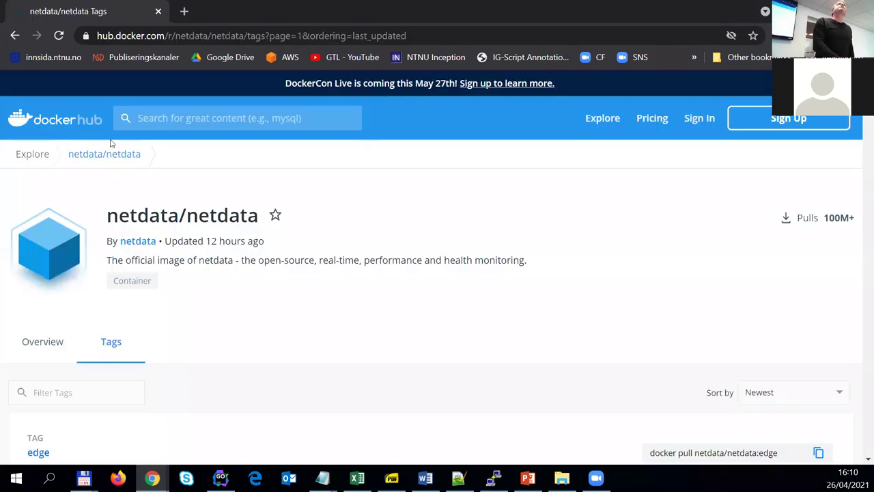
pyautogui.click(164, 116)
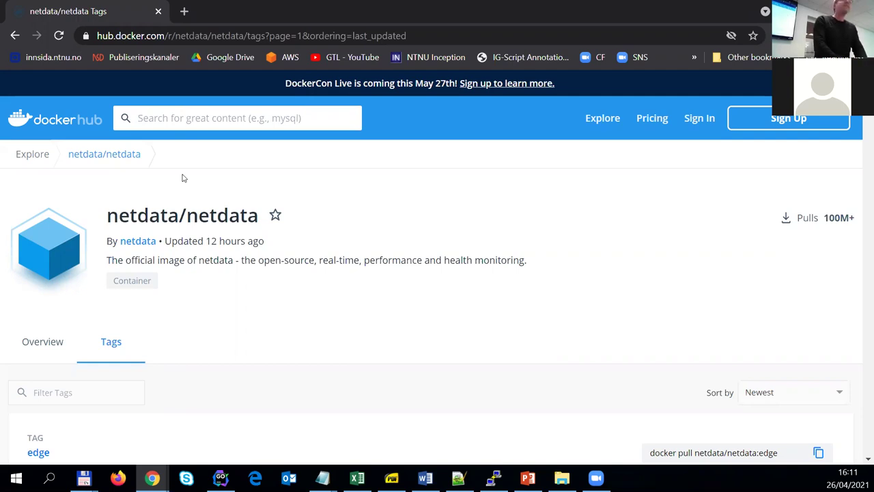
pyautogui.write('ngi')
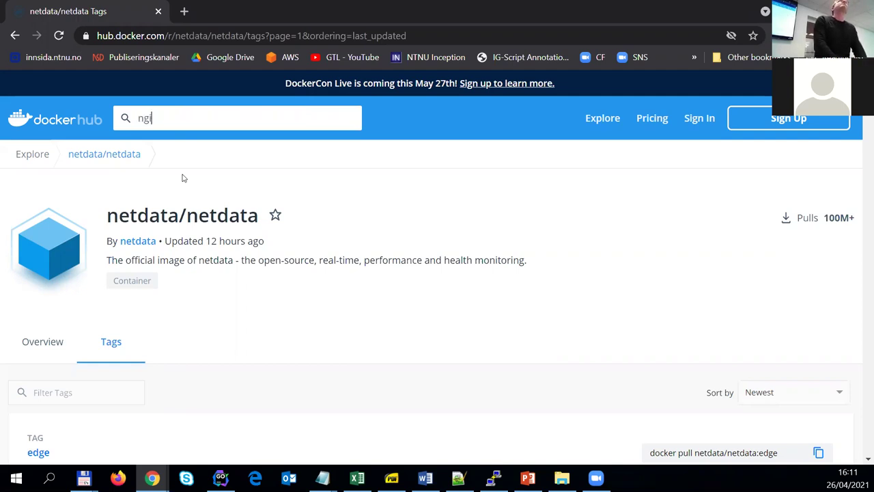
pyautogui.write('nx')
pyautogui.hotkey('ctrl', 'a')
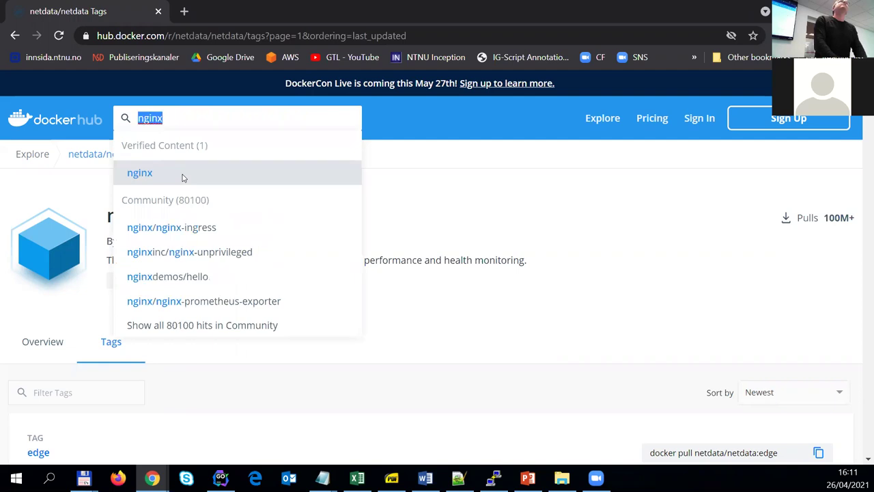
pyautogui.press('BackSpace')
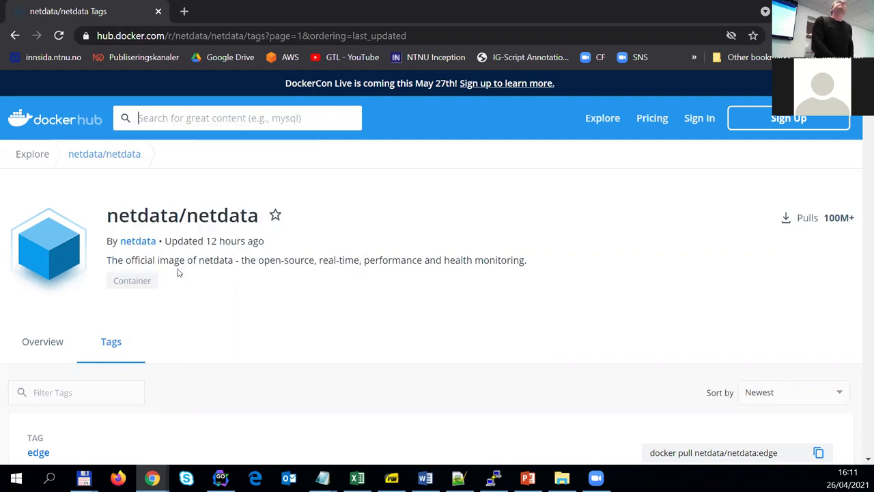
# - Open the overview of the netdata/netdata image and examine its description and pull command
pyautogui.click(45, 341)
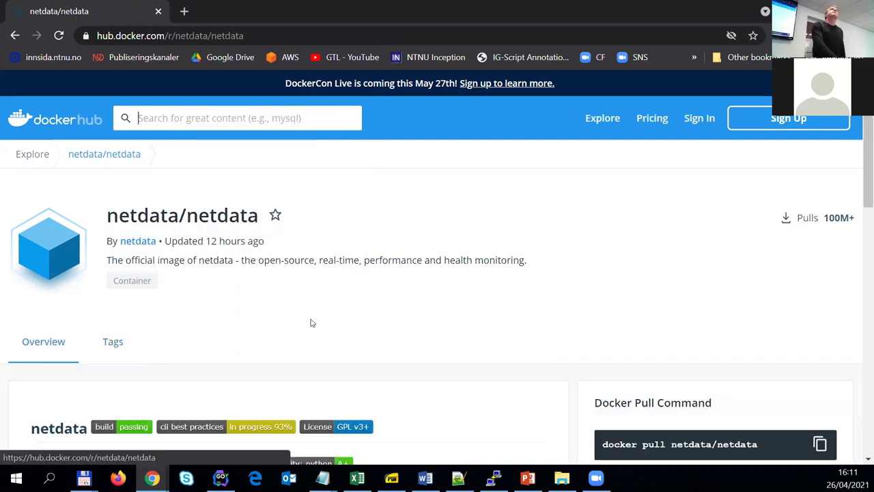
pyautogui.scroll(-3, 311, 323)
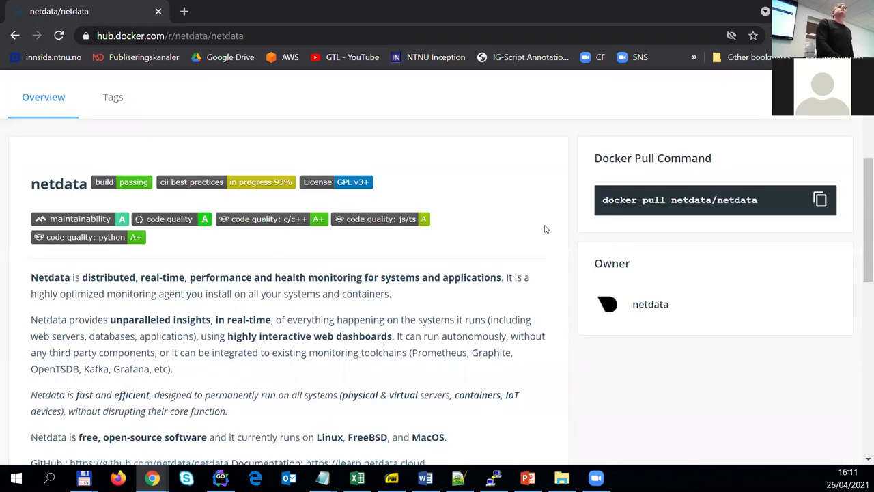